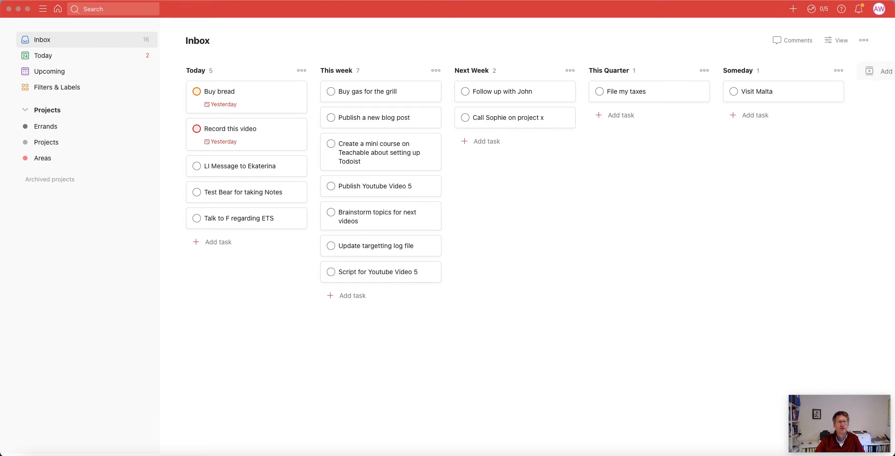
# - Complete the Today section's tasks for buying bread, recording this video, the LI message and the ETS talk
pyautogui.click(196, 91)
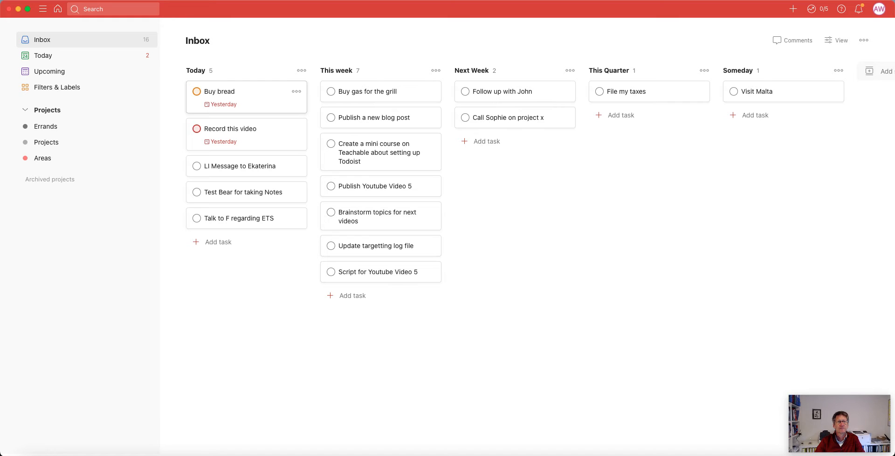
pyautogui.click(197, 92)
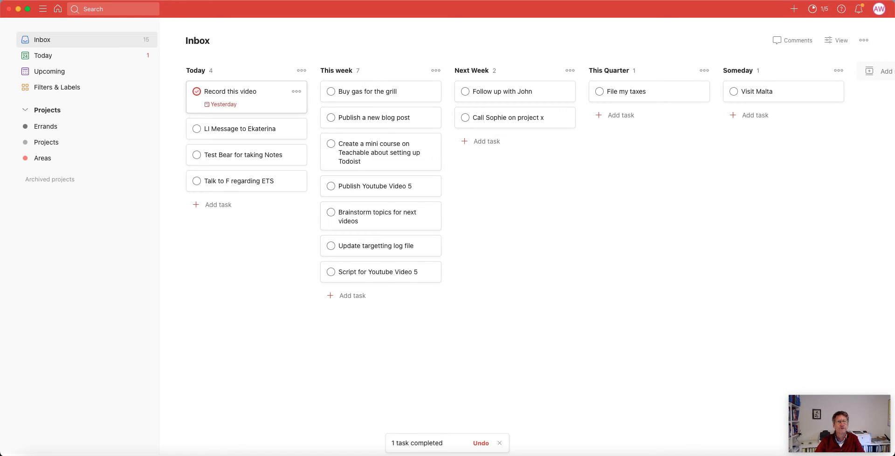
pyautogui.click(197, 91)
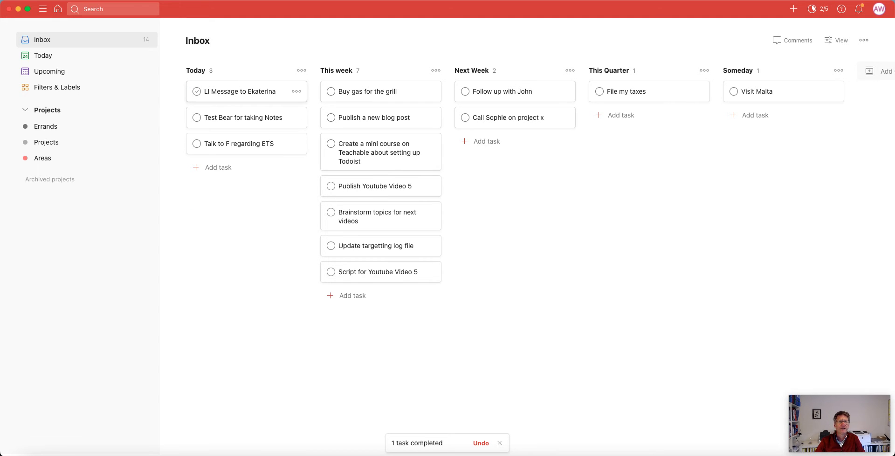
pyautogui.click(196, 91)
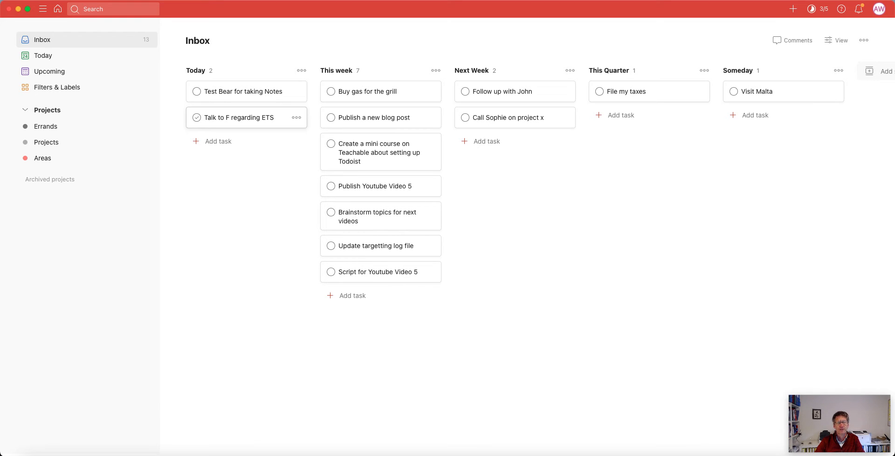
pyautogui.click(197, 117)
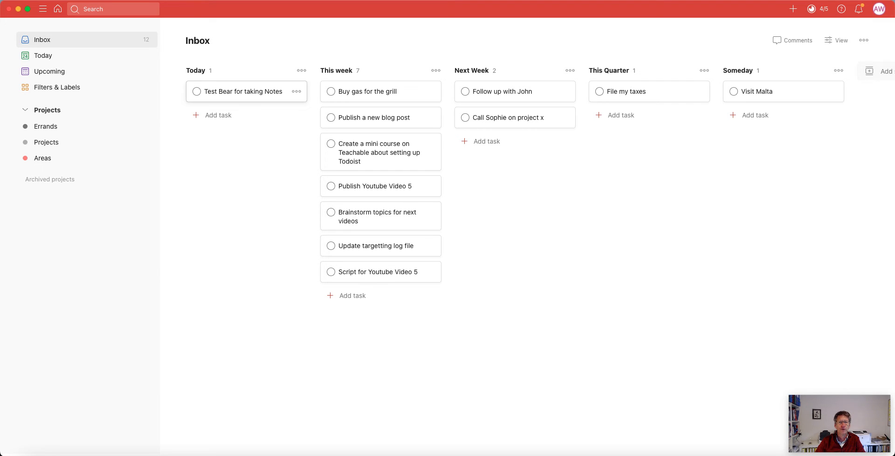
# - Move "Publish a new blog post" and "Brainstorm topics for next videos" from This week to the end of Today
pyautogui.moveTo(372, 117); pyautogui.dragTo(242, 117)
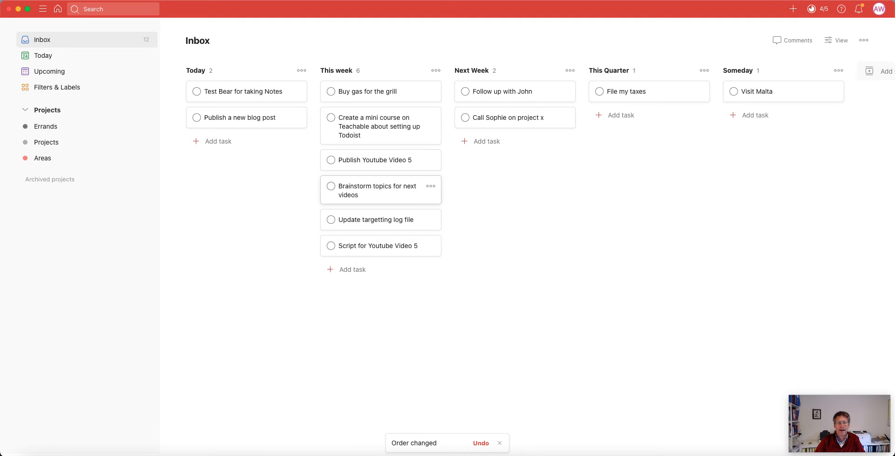
pyautogui.moveTo(378, 189); pyautogui.dragTo(243, 146)
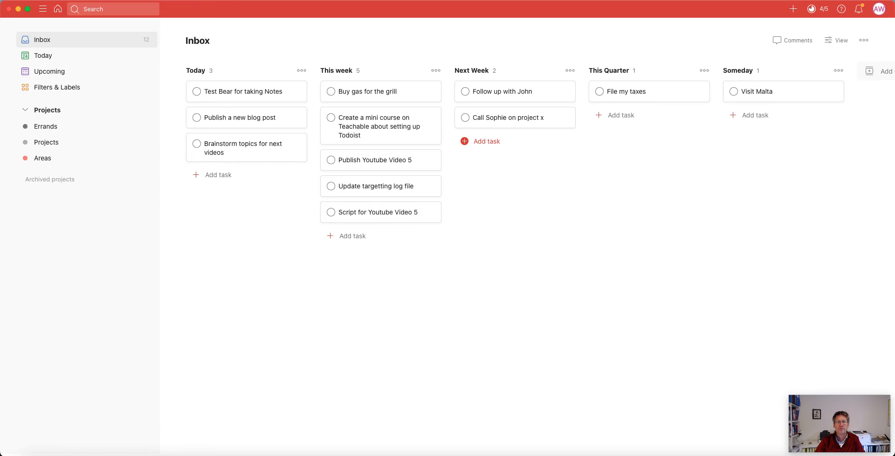
# - Add a task to the Next Week section for following up with a contact, by first name, on project y
pyautogui.click(485, 141)
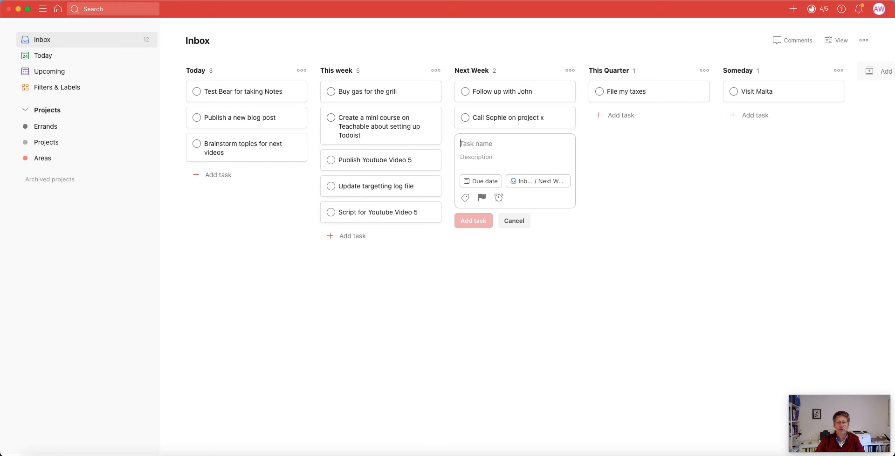
pyautogui.write('Fooll')
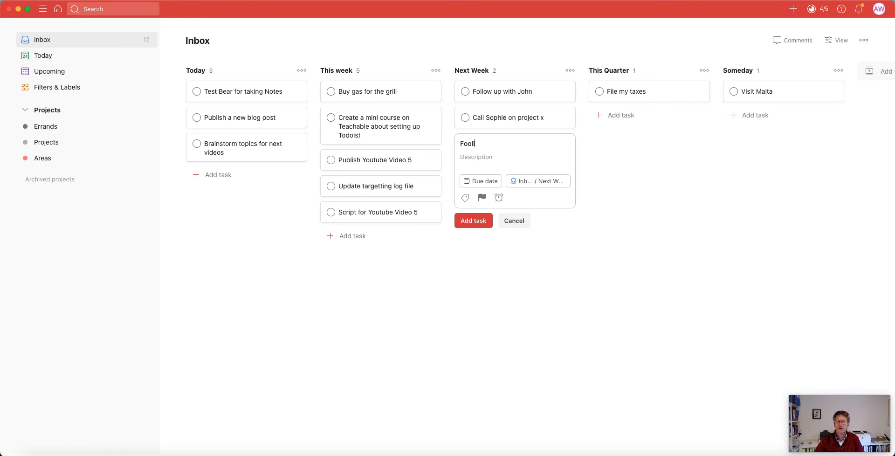
pyautogui.press('BackSpace')
pyautogui.write('ll up with')
pyautogui.press('BackSpace')
pyautogui.press('BackSpace')
pyautogui.press('BackSpace')
pyautogui.press('BackSpace')
pyautogui.press('BackSpace')
pyautogui.press('BackSpace')
pyautogui.press('BackSpace')
pyautogui.press('BackSpace')
pyautogui.write('ow up with Steve on')
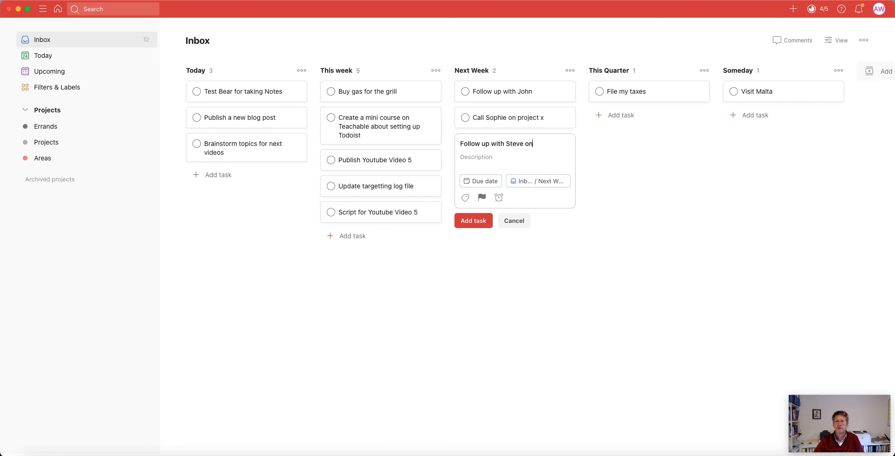
pyautogui.write(' proy')
pyautogui.press('BackSpace')
pyautogui.write('ject')
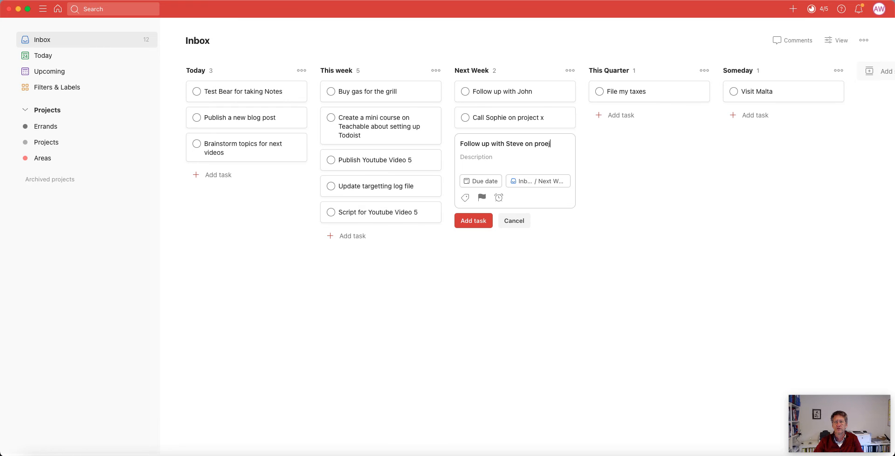
pyautogui.press('BackSpace')
pyautogui.press('BackSpace')
pyautogui.press('BackSpace')
pyautogui.press('BackSpace')
pyautogui.write('ject y')
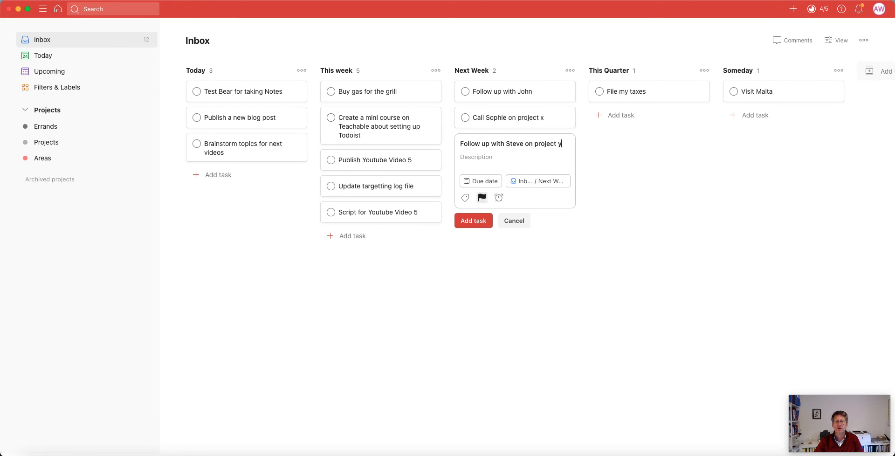
pyautogui.click(473, 221)
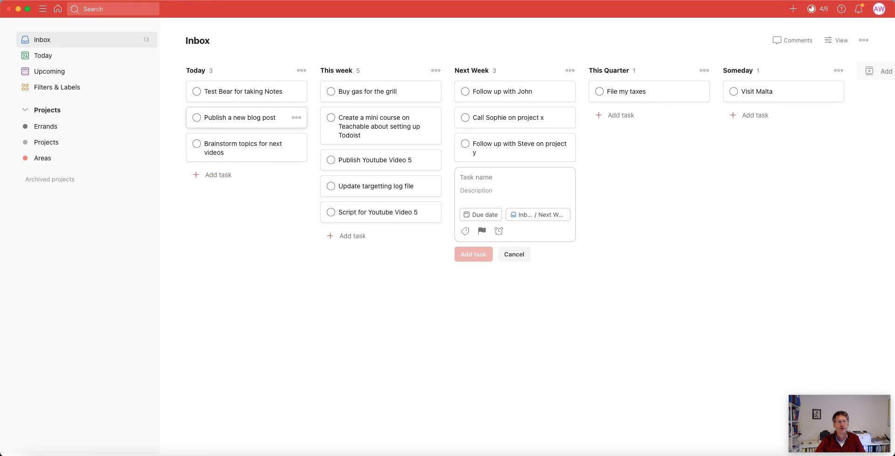
# - Set the "Test Bear for taking Notes" task to Priority 3 and close its details
pyautogui.click(279, 92)
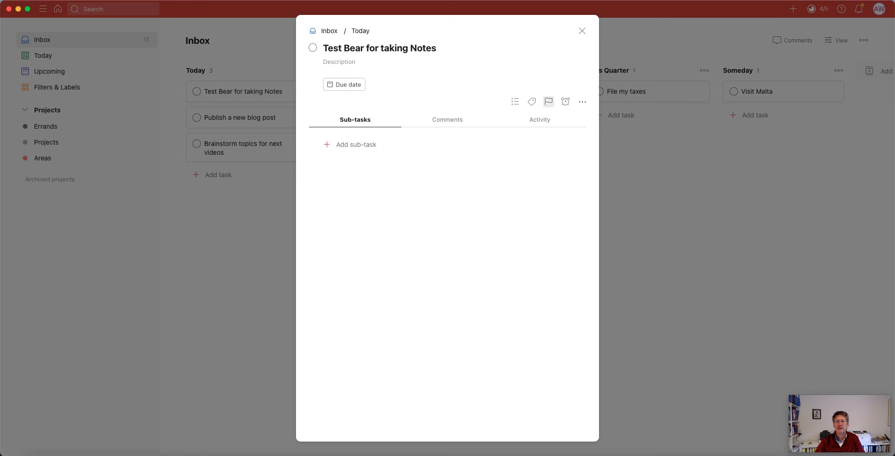
pyautogui.click(548, 101)
pyautogui.click(518, 145)
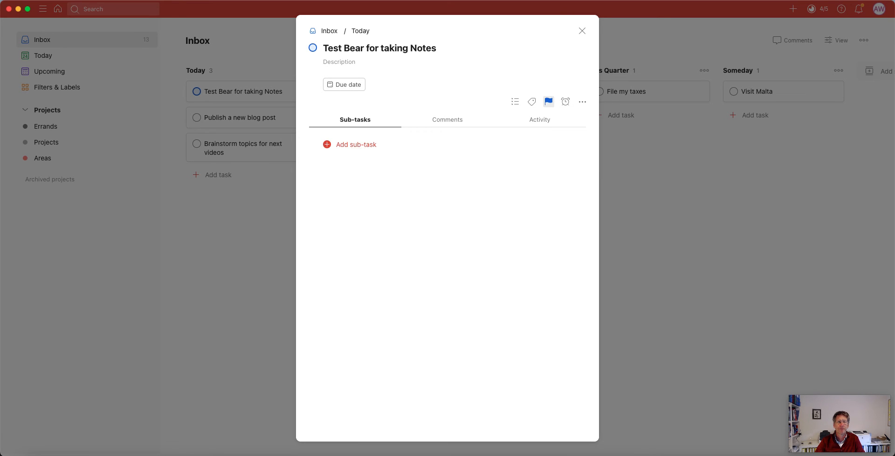
pyautogui.press('Escape')
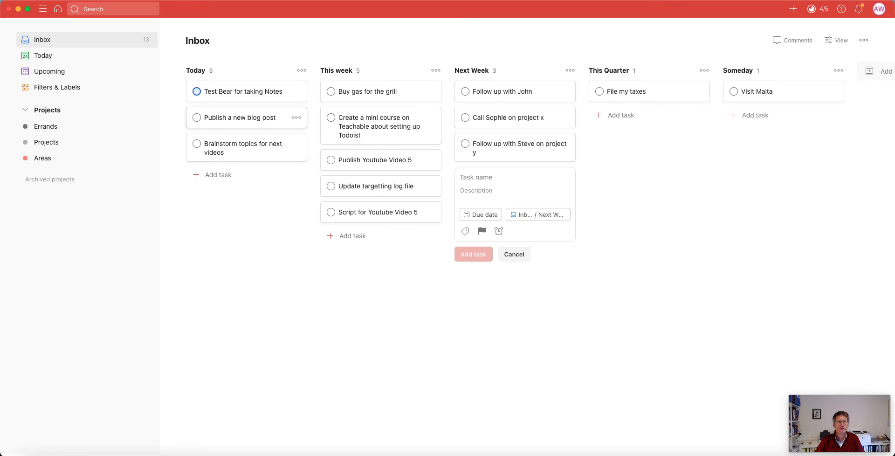
# - Set the "Publish a new blog post" task to Priority 1 and close its details
pyautogui.click(261, 118)
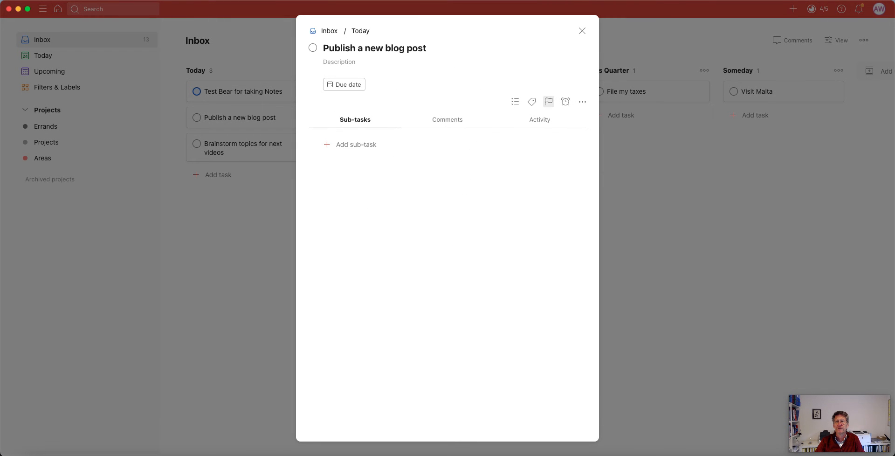
pyautogui.click(548, 101)
pyautogui.click(518, 114)
pyautogui.press('Escape')
# - Set the "Brainstorm topics for next videos" task to Priority 2 and close its details
pyautogui.click(254, 148)
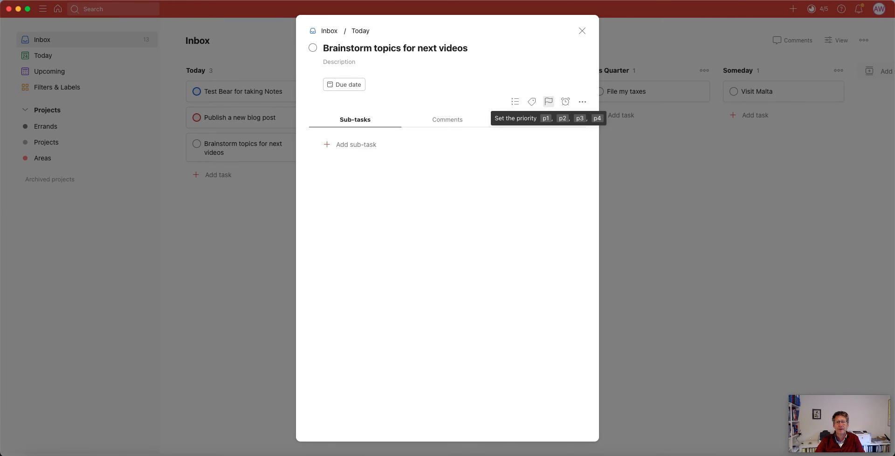
pyautogui.click(549, 101)
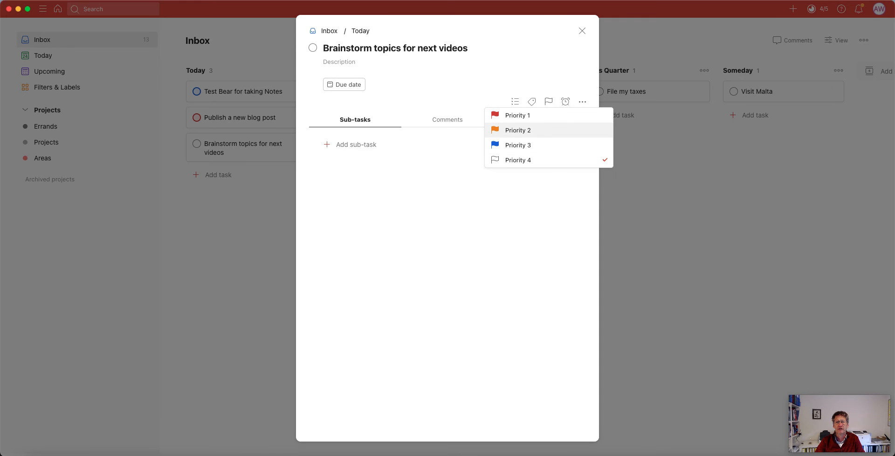
pyautogui.click(518, 130)
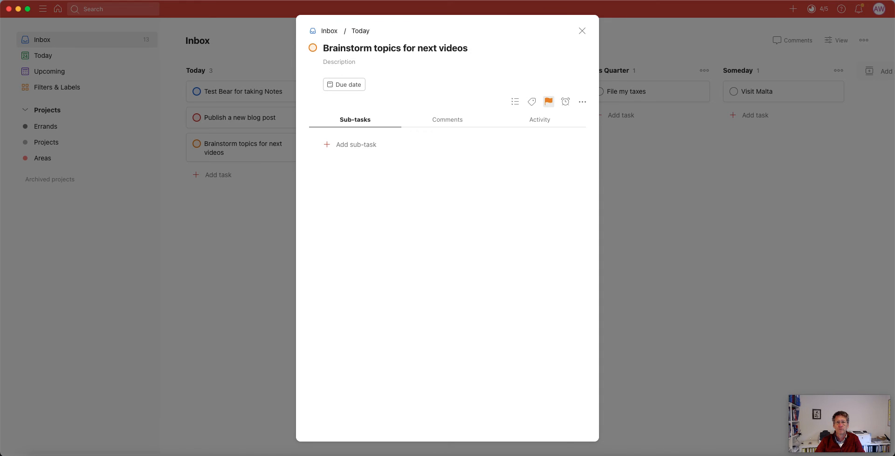
pyautogui.press('Escape')
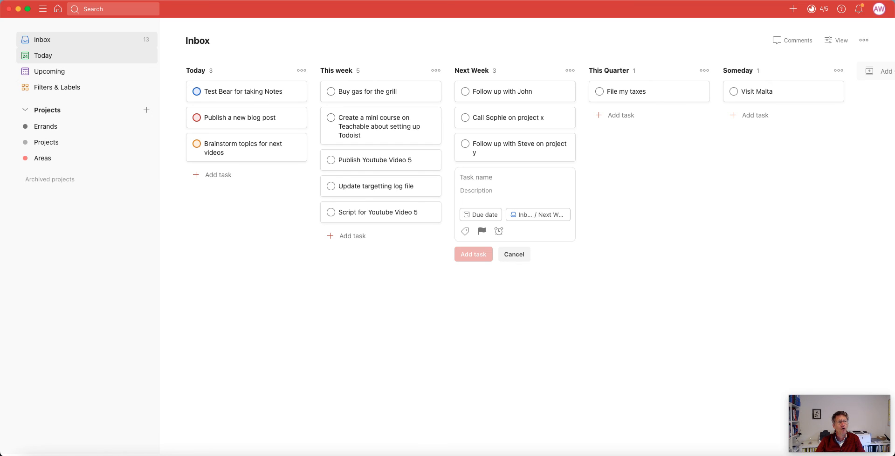
# - Check the Today view, and in the Inbox set the due date of "Test Bear for taking Notes" to Today
pyautogui.click(70, 55)
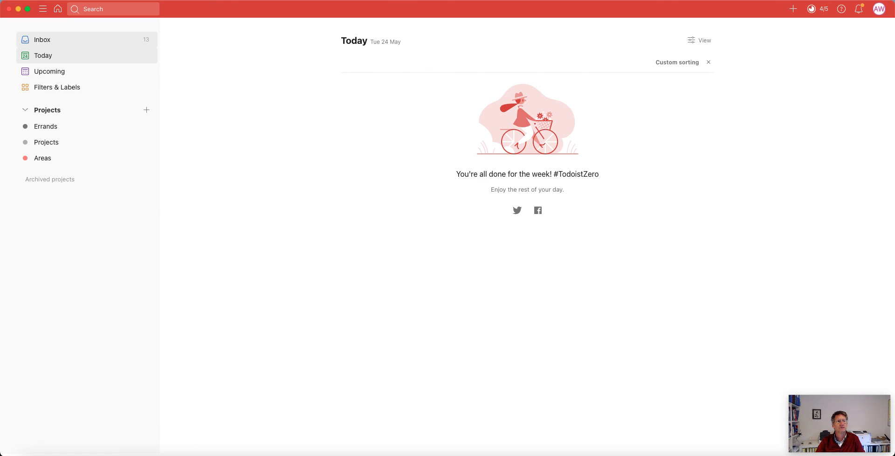
pyautogui.click(70, 39)
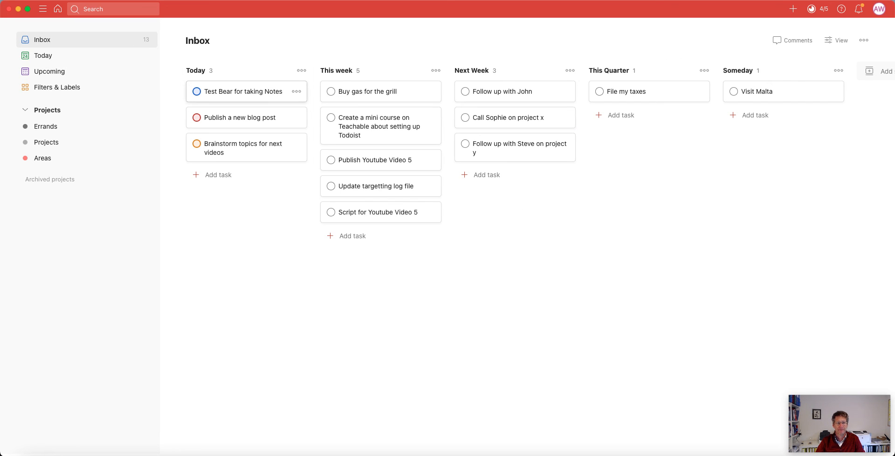
pyautogui.click(243, 92)
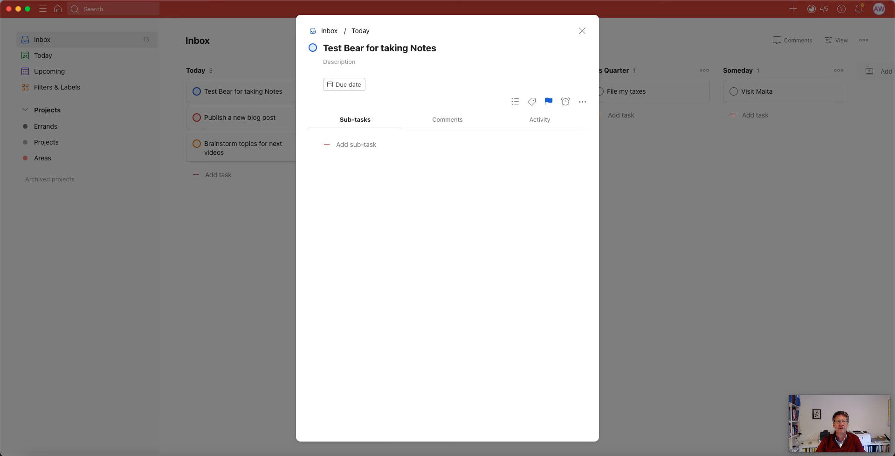
pyautogui.click(344, 84)
pyautogui.click(347, 120)
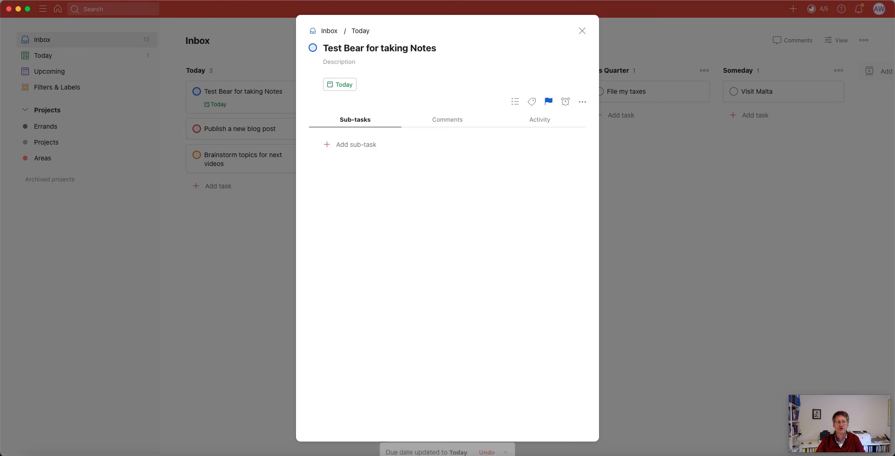
pyautogui.press('Escape')
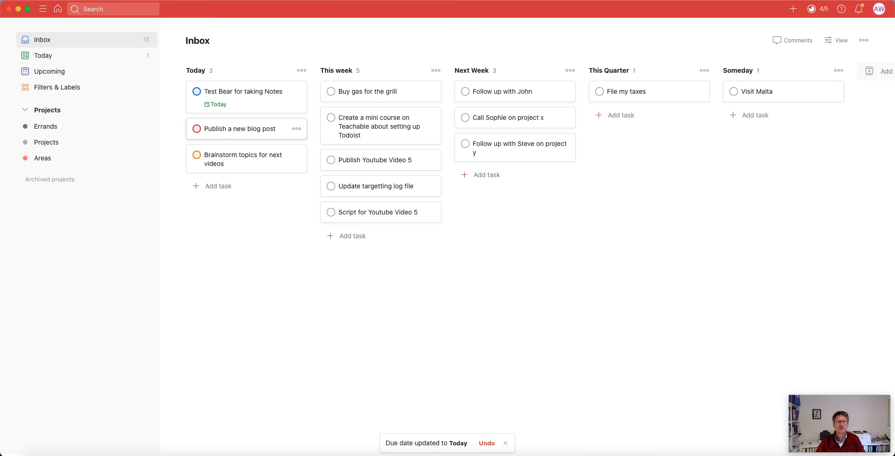
# - Set the due date of the "Publish a new blog post" task to Today
pyautogui.click(247, 129)
pyautogui.click(344, 84)
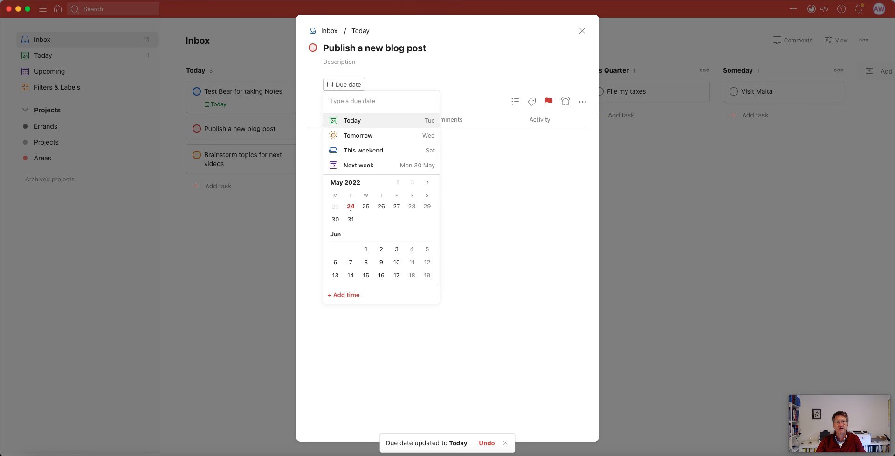
pyautogui.click(347, 120)
pyautogui.press('Escape')
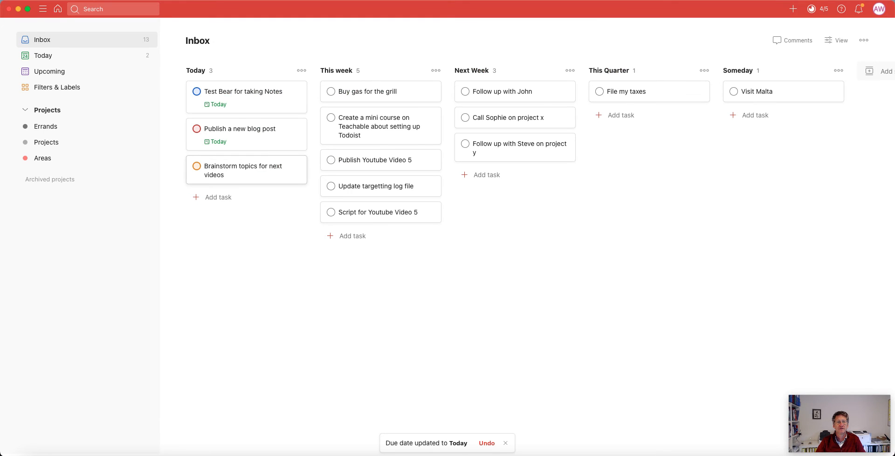
# - Set the due date of "Brainstorm topics for next videos" to Today and open the Today view
pyautogui.click(247, 170)
pyautogui.click(344, 85)
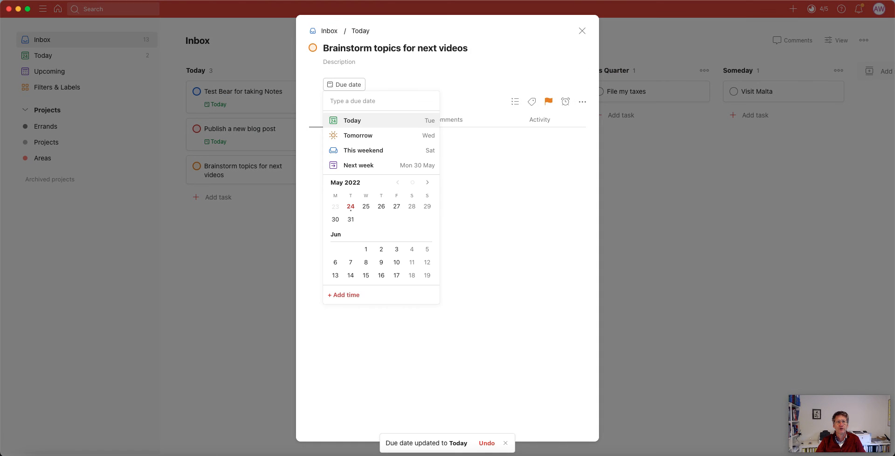
pyautogui.press('Return')
pyautogui.press('Escape')
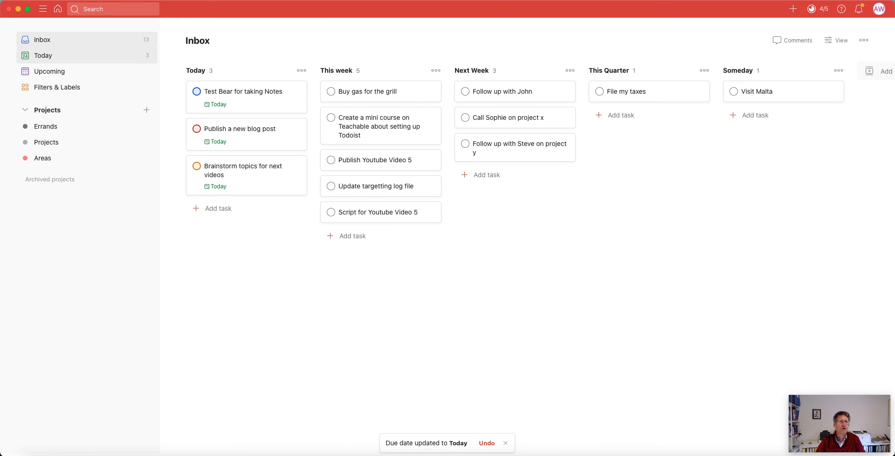
pyautogui.click(43, 55)
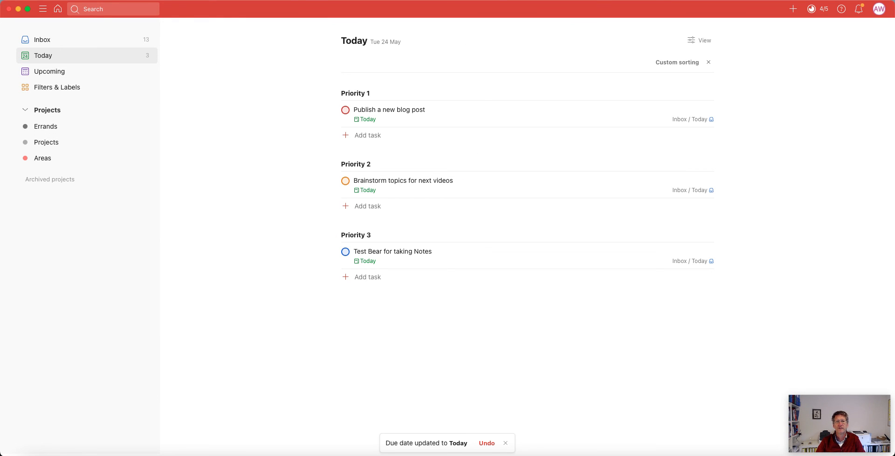